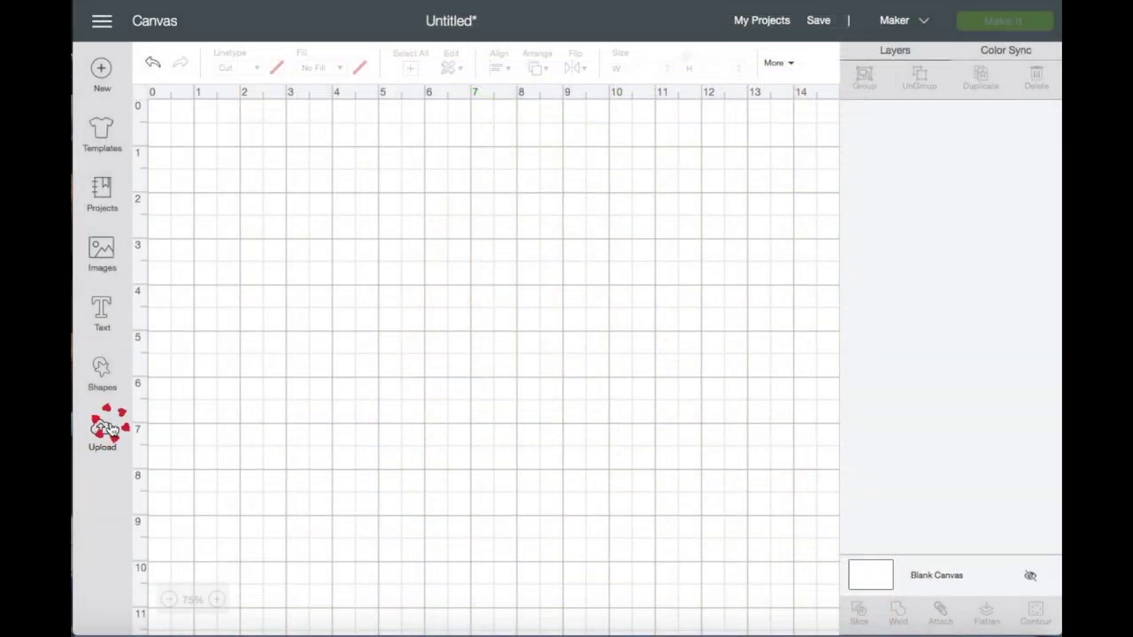
Step: Upload 'Christmas Tree Ornament Stand.svg', importing it despite its unsupported items
click(105, 429)
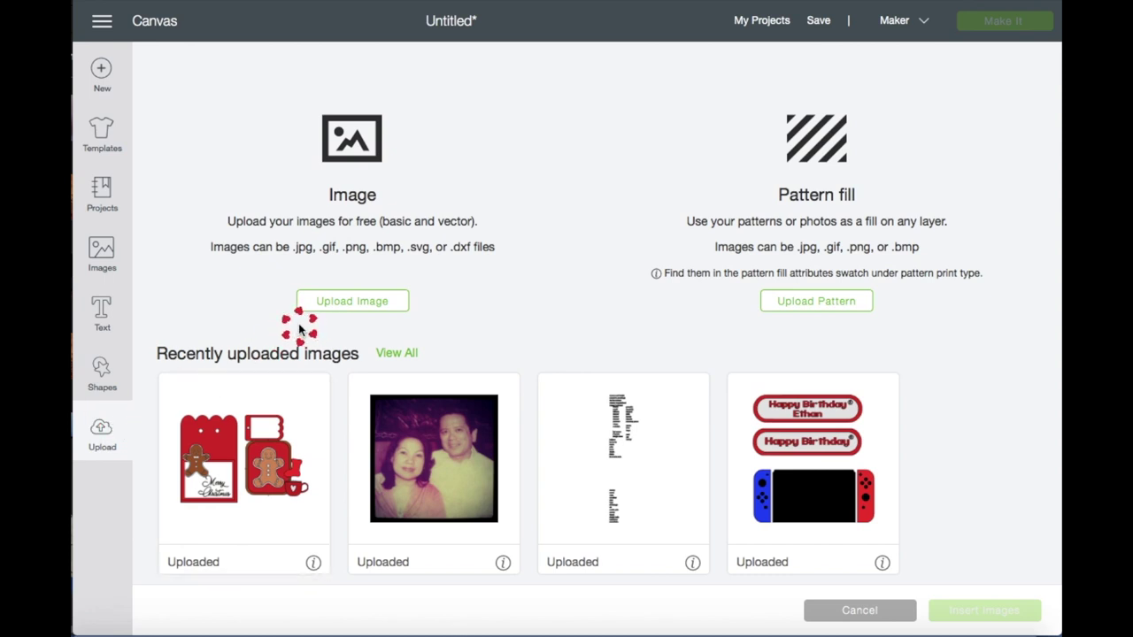
click(339, 305)
click(589, 329)
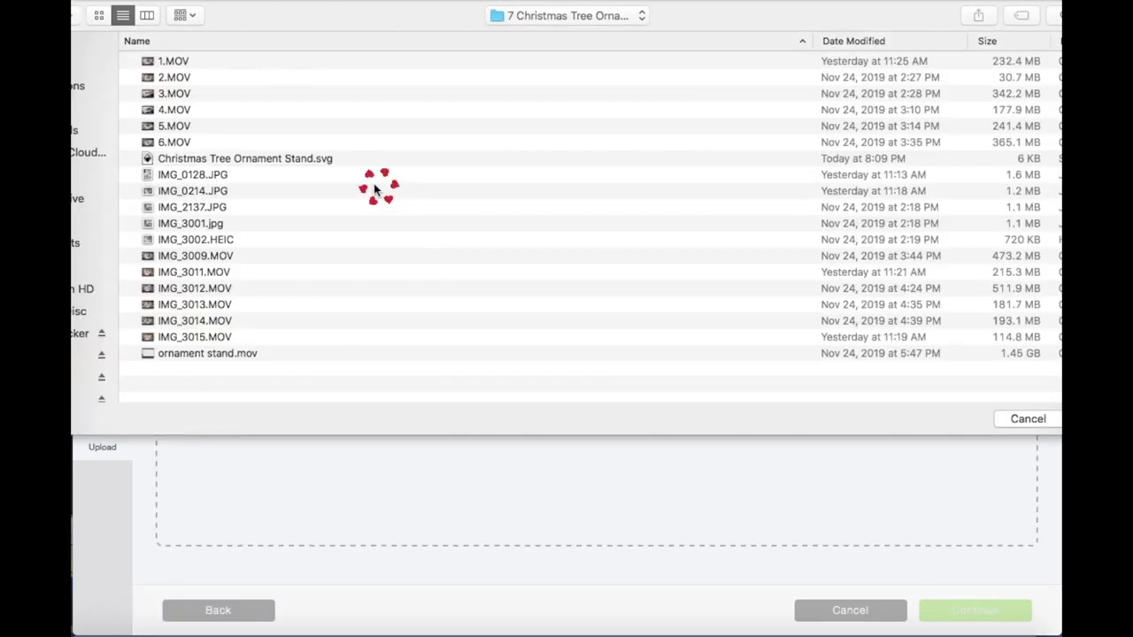
double_click(329, 159)
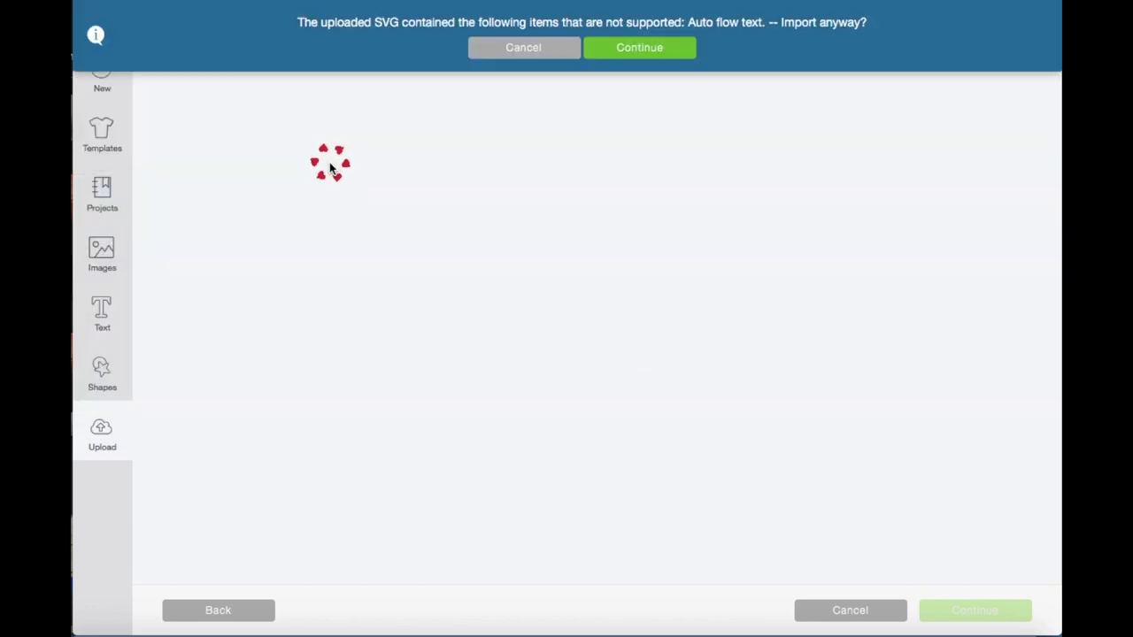
click(666, 48)
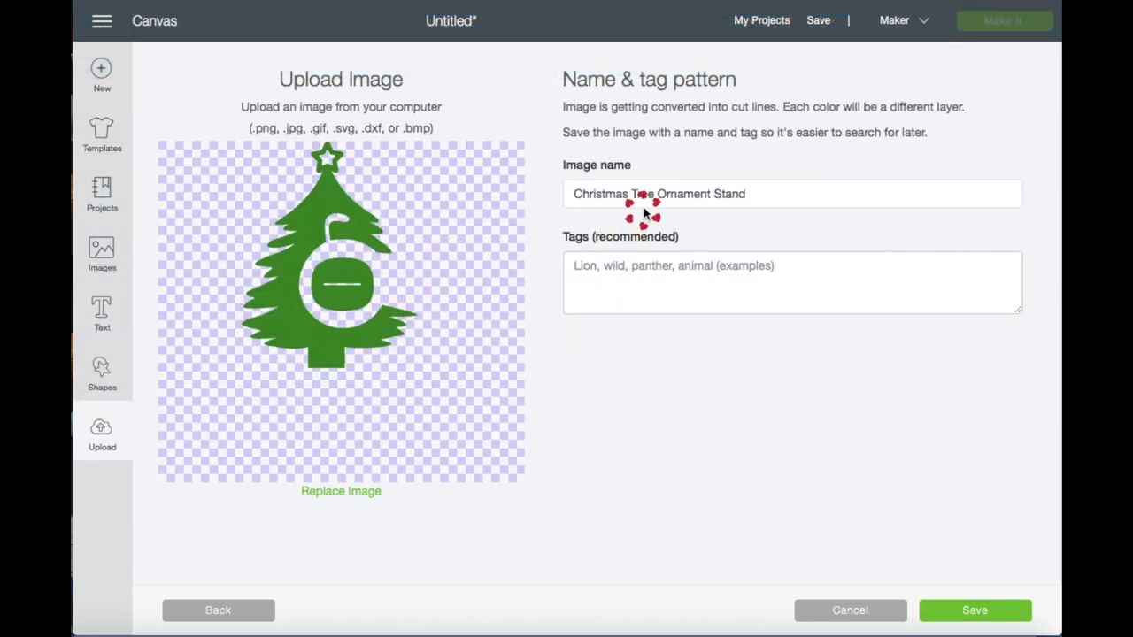
Step: Save the uploaded tree image to the library and insert it onto the canvas
click(669, 194)
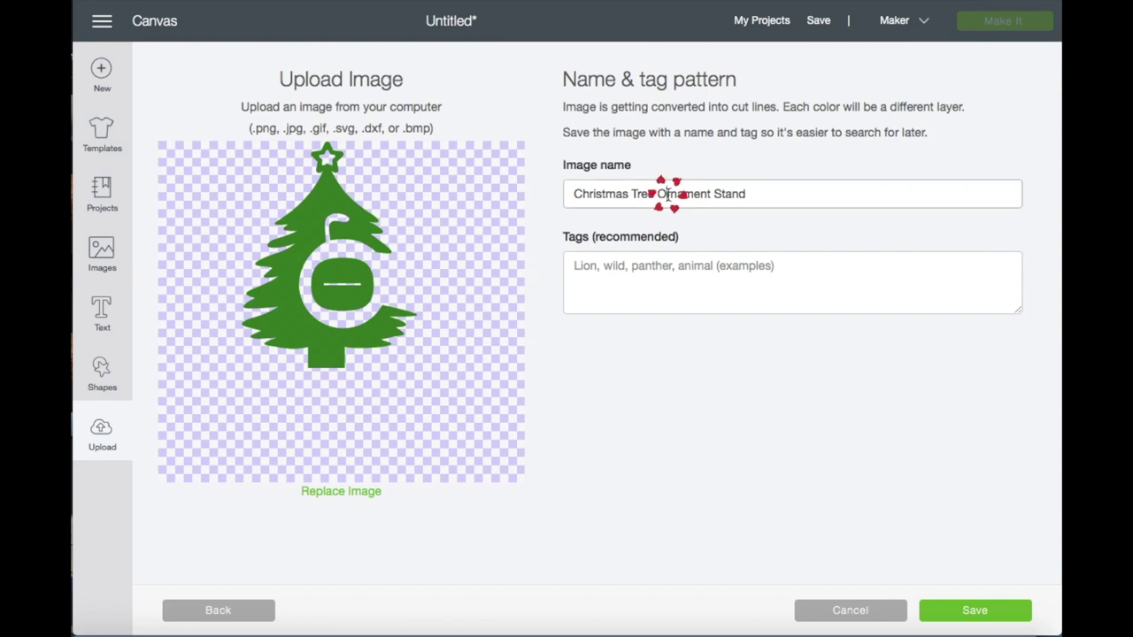
click(777, 263)
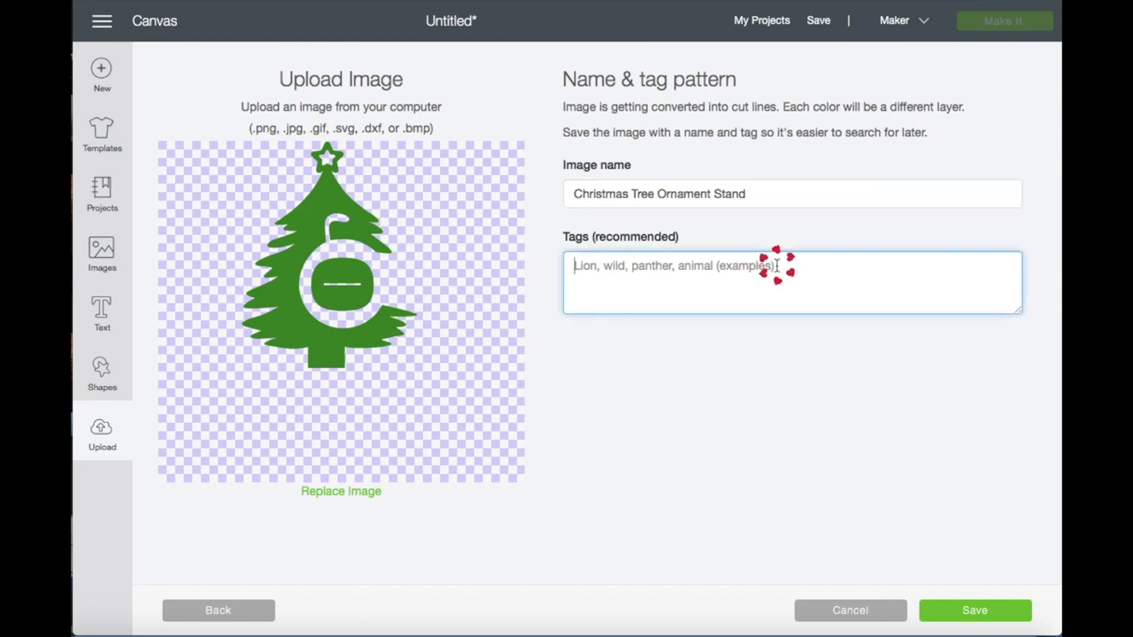
click(974, 609)
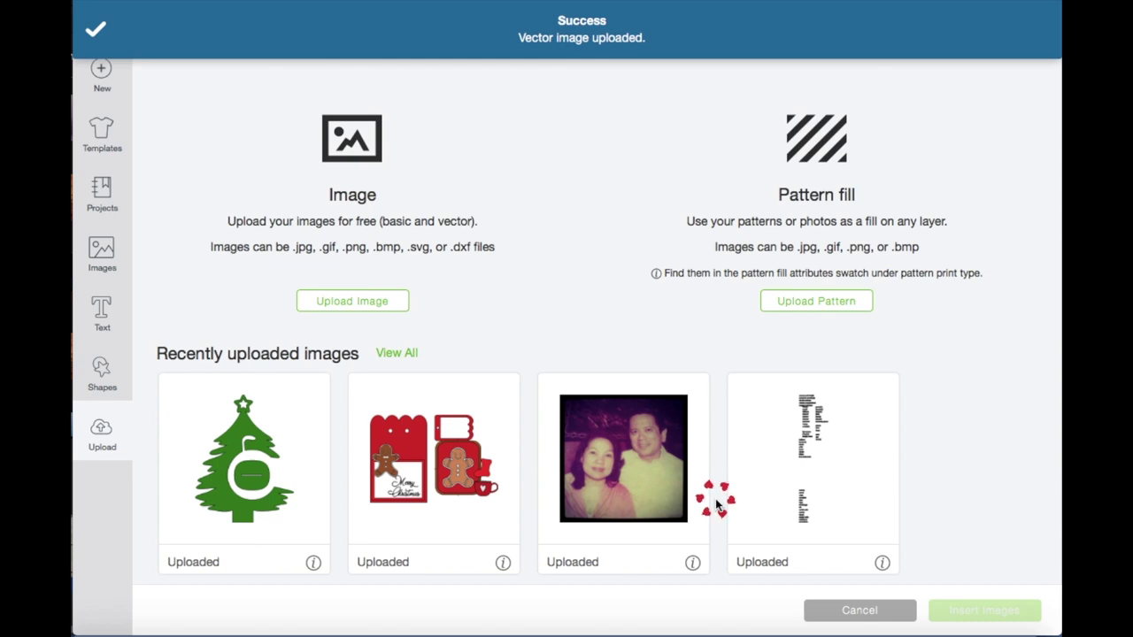
click(285, 535)
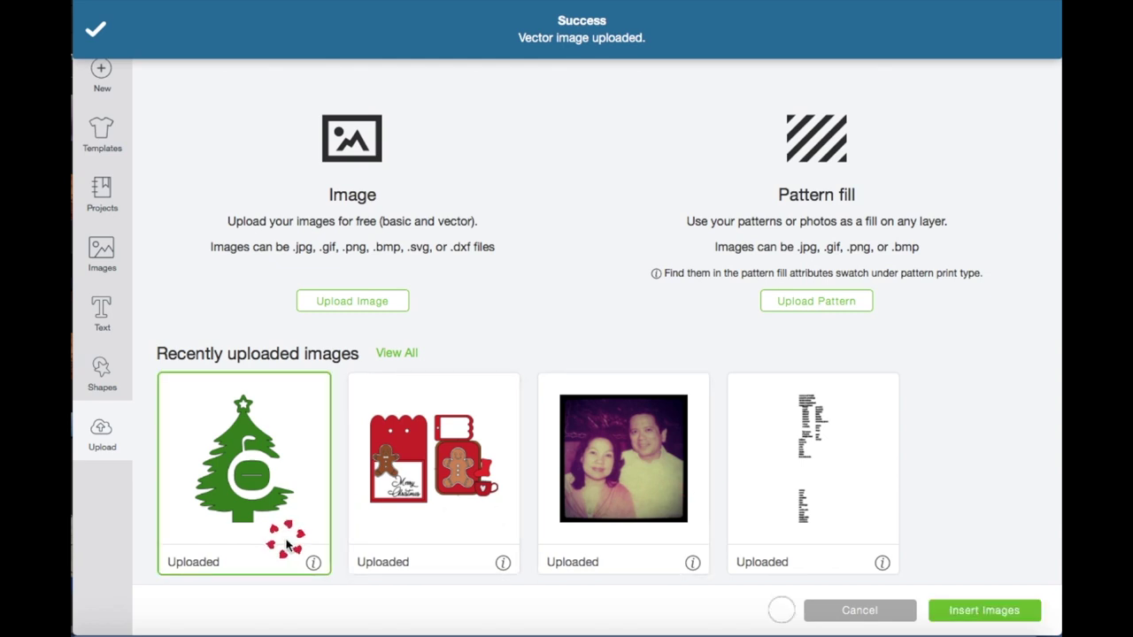
click(1007, 609)
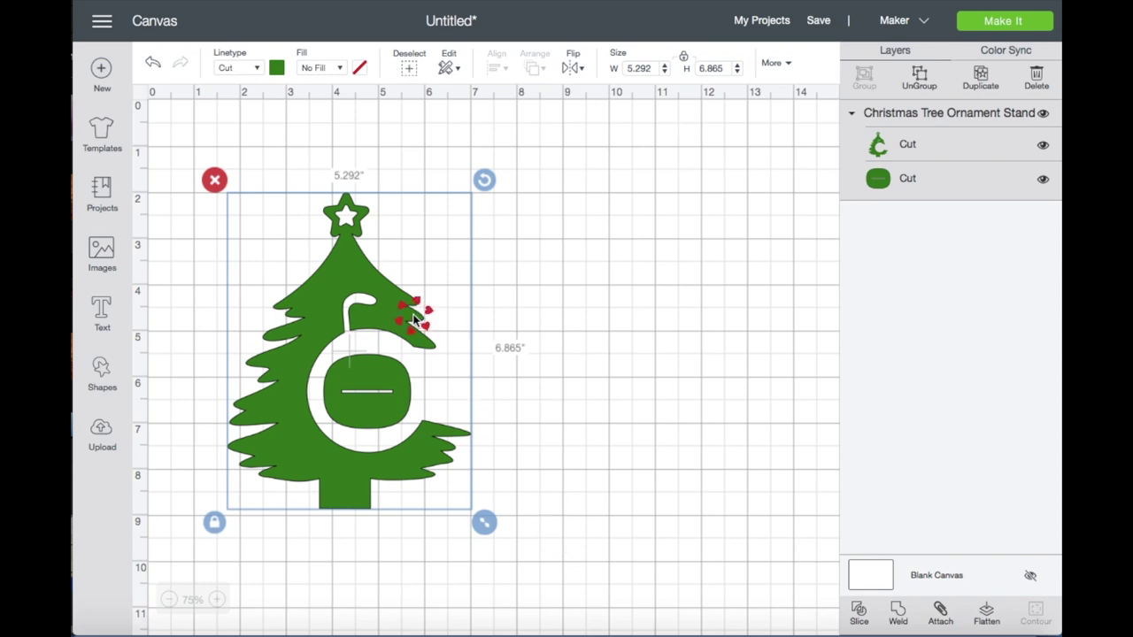
Step: Move the tree to the mat's top-left corner and set its height to 8.5 in
drag(421, 321, 262, 164)
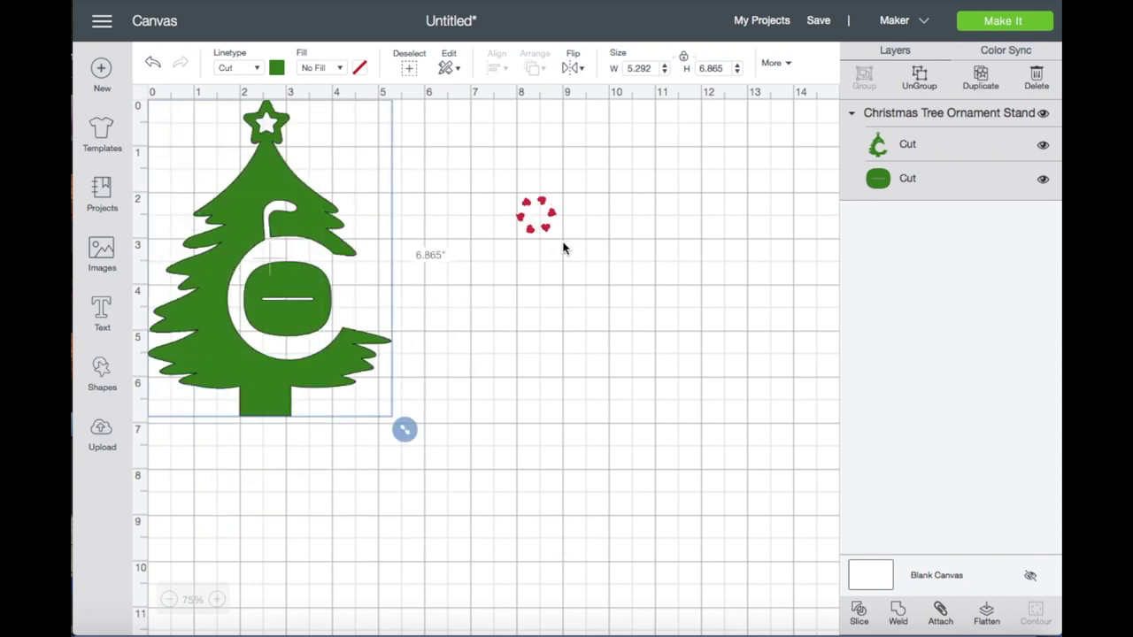
click(721, 70)
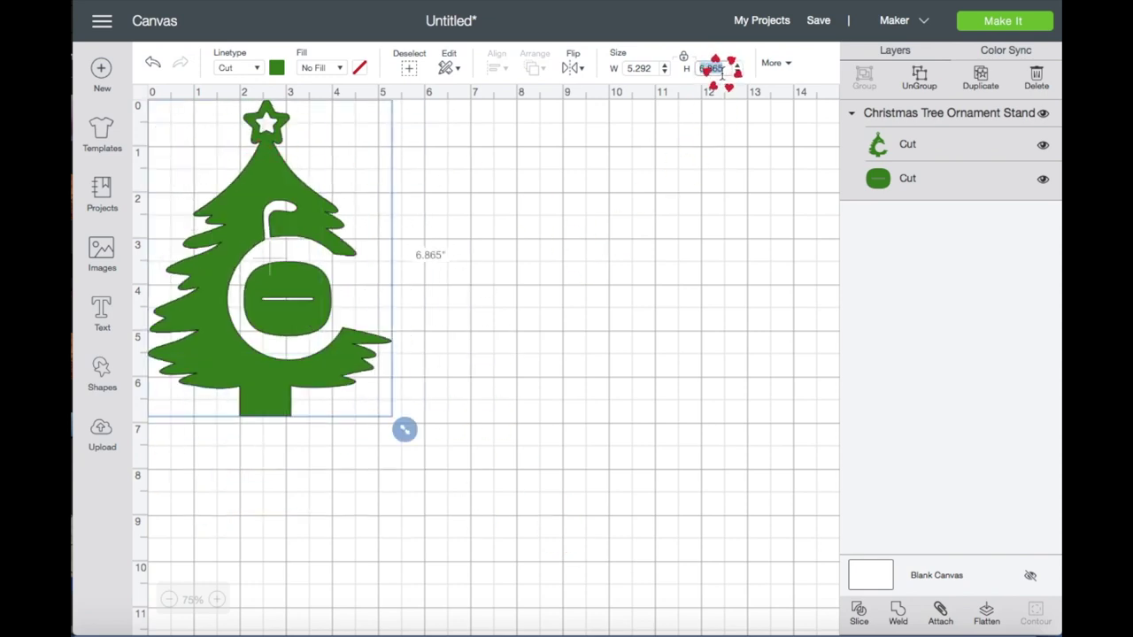
text(8.5)
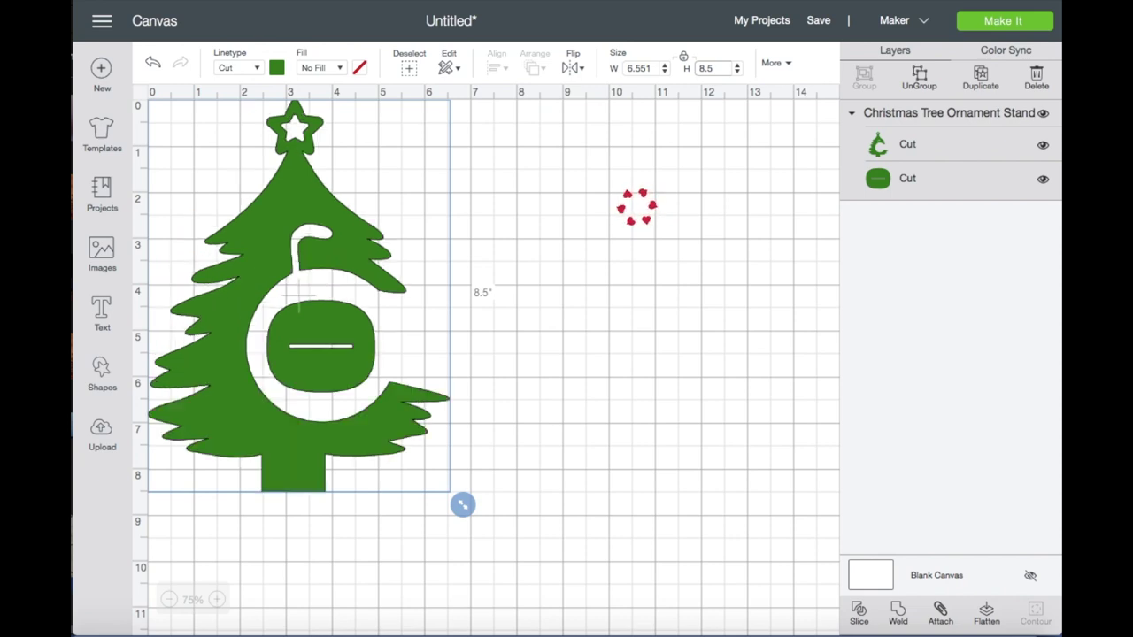
click(103, 364)
Step: Add a circle beside the tree and set its width to 3.5 in
click(230, 255)
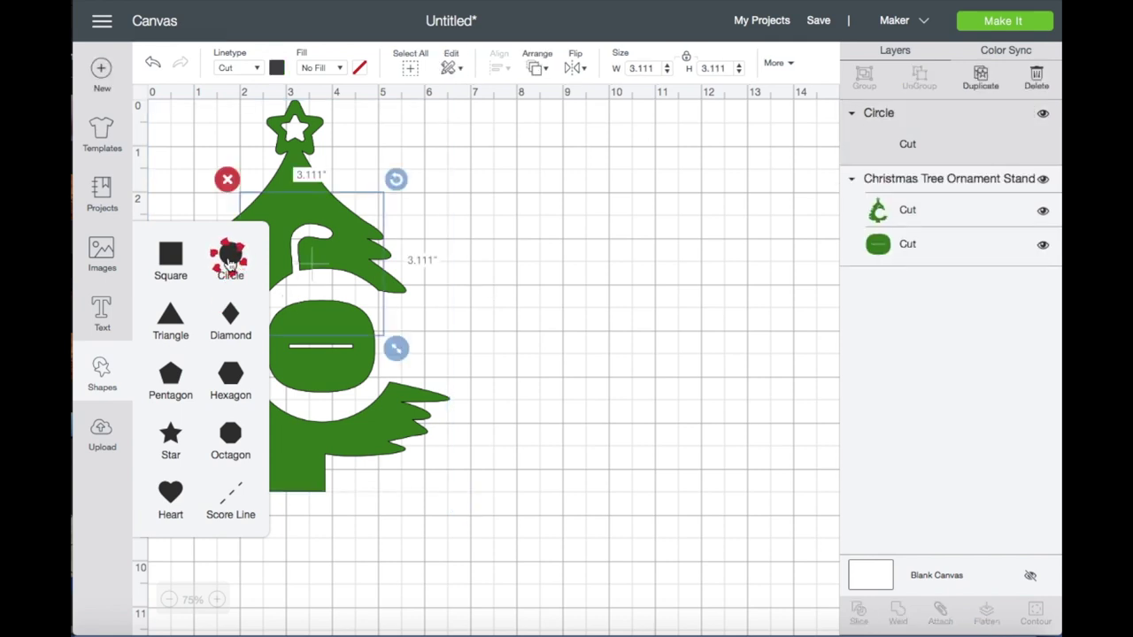
click(531, 284)
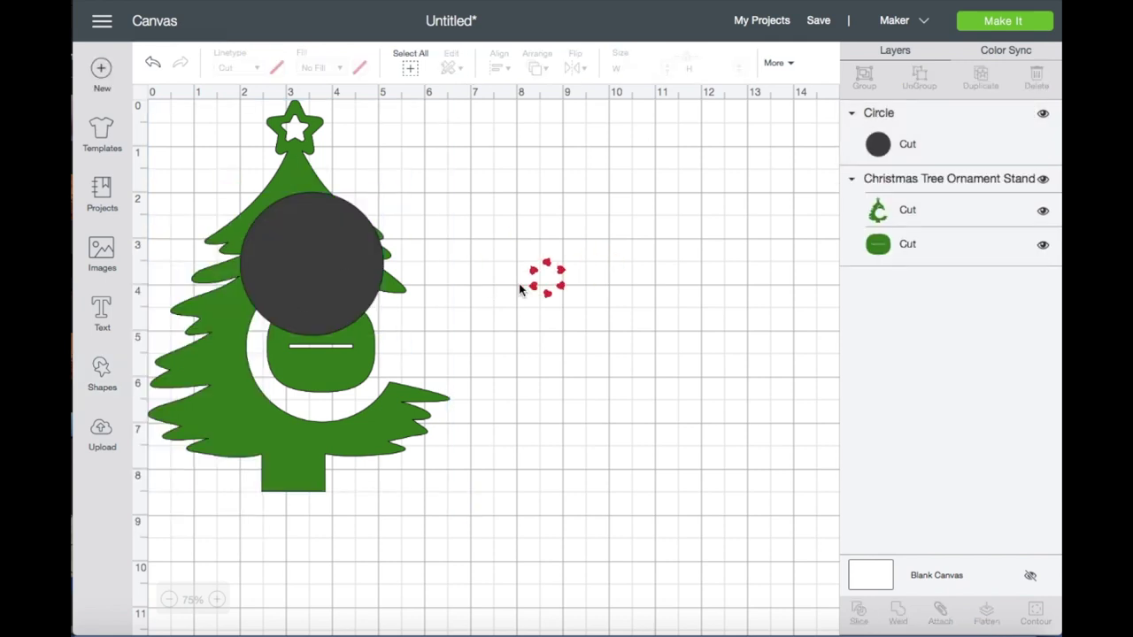
drag(346, 265, 509, 251)
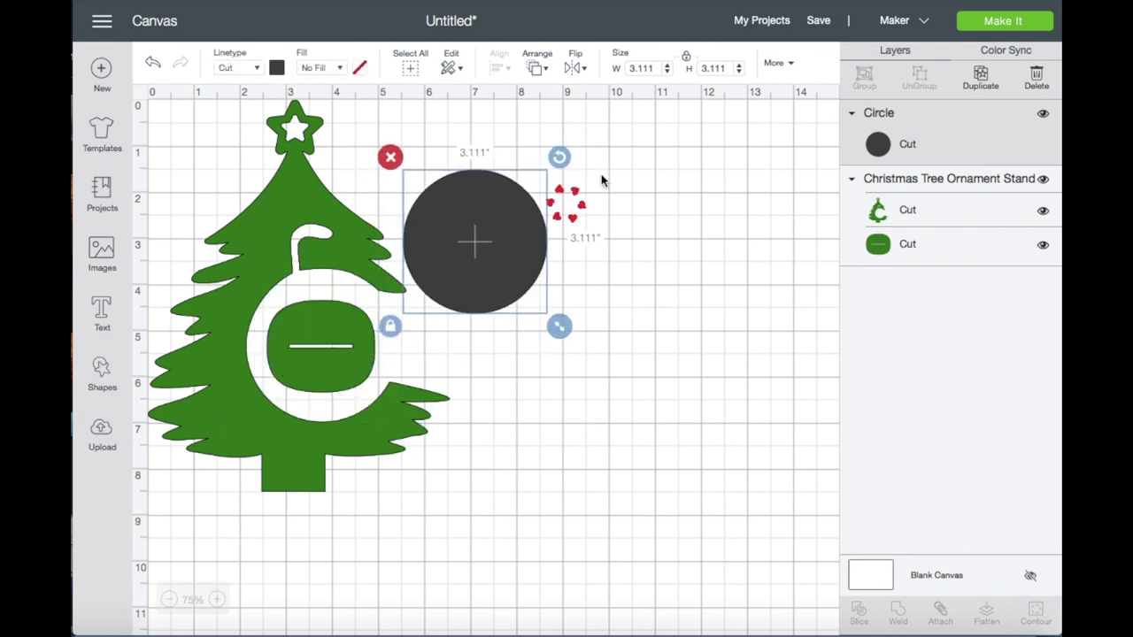
click(647, 69)
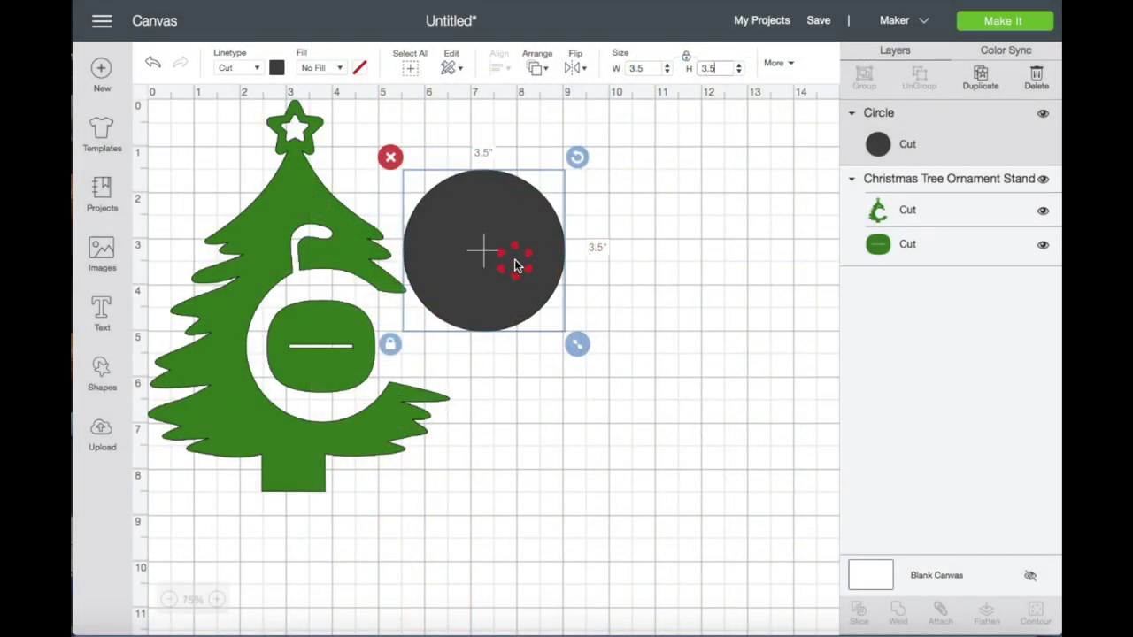
Step: Enlarge the tree until the circle fits its ornament opening, then delete the circle
click(356, 419)
drag(461, 501, 510, 589)
drag(557, 271, 430, 423)
click(371, 459)
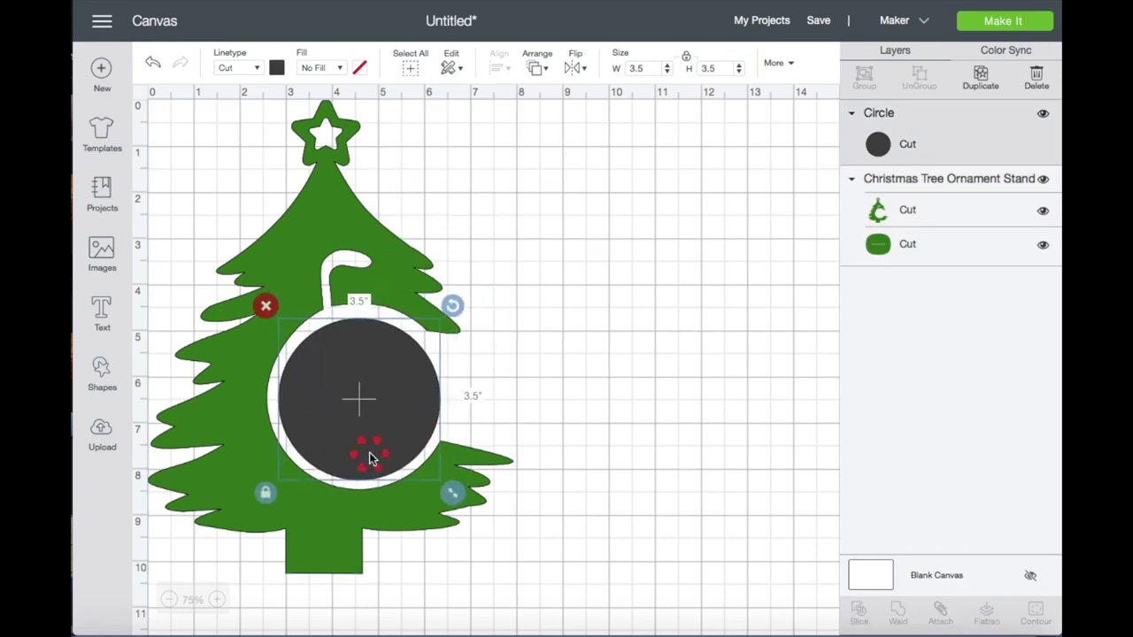
drag(370, 459, 683, 299)
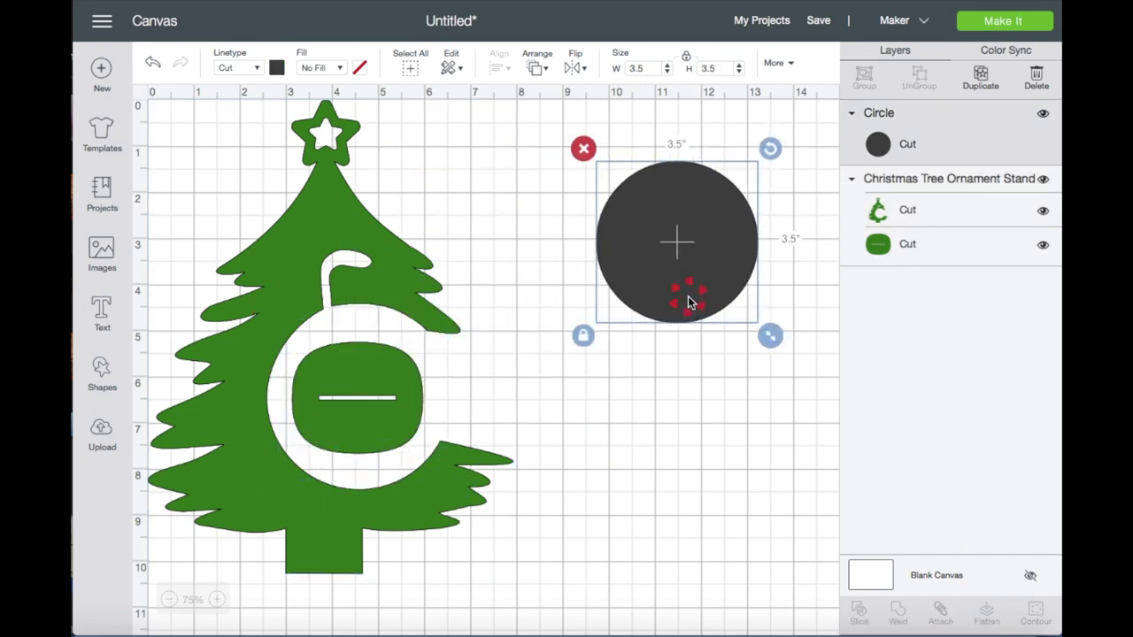
click(586, 151)
Step: Set the whole tree group back to 8.5 in tall, giving 6.551 in wide
click(399, 278)
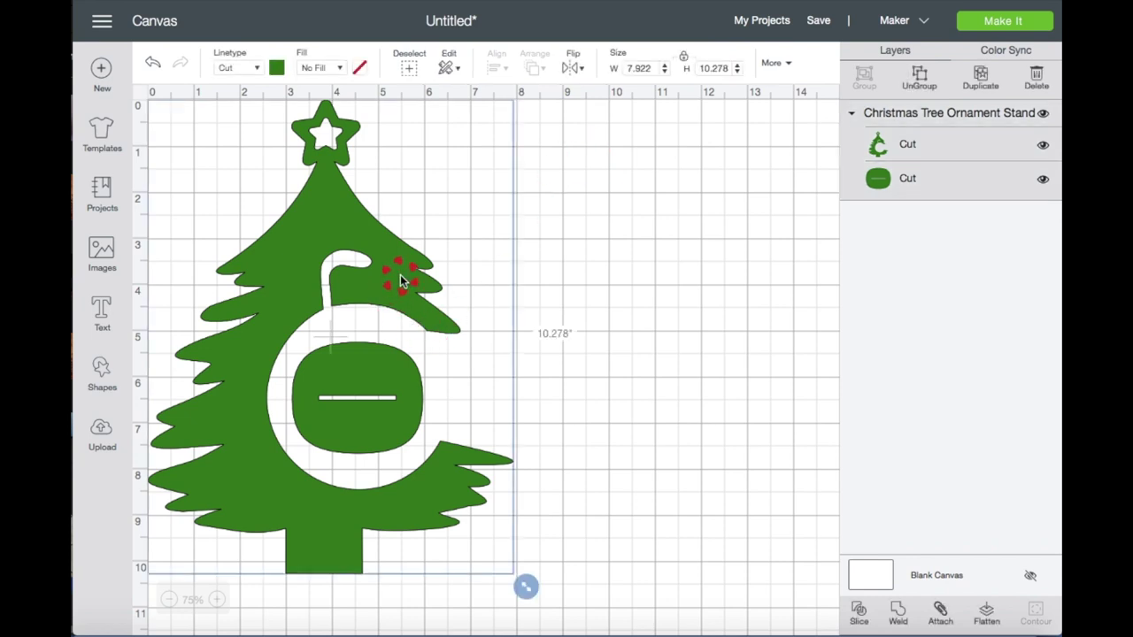
click(715, 69)
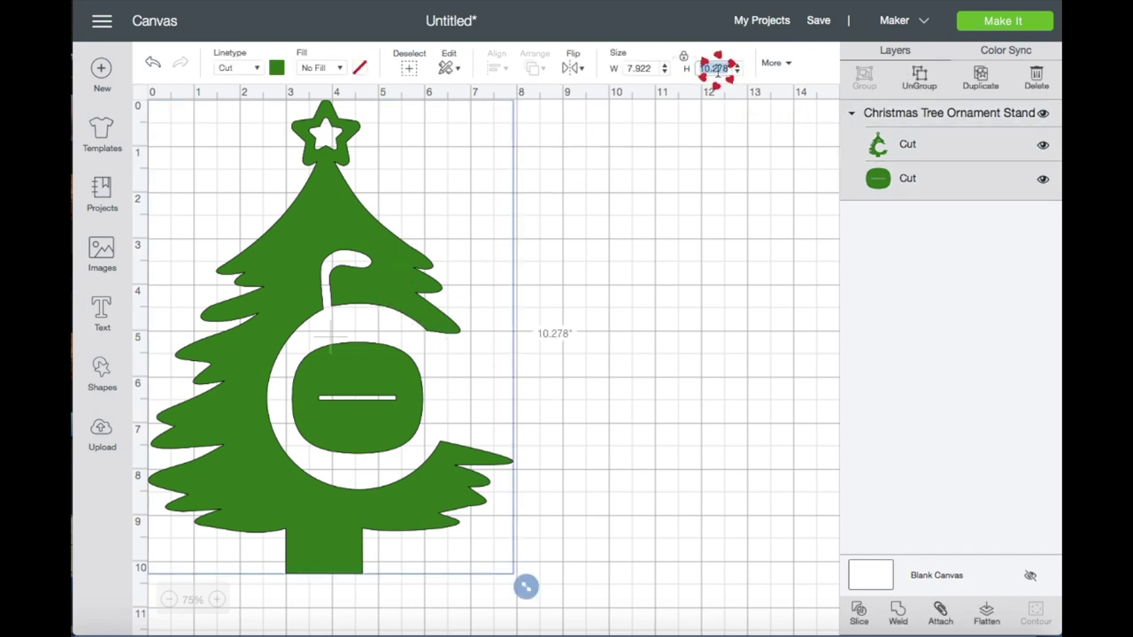
key(BackSpace)
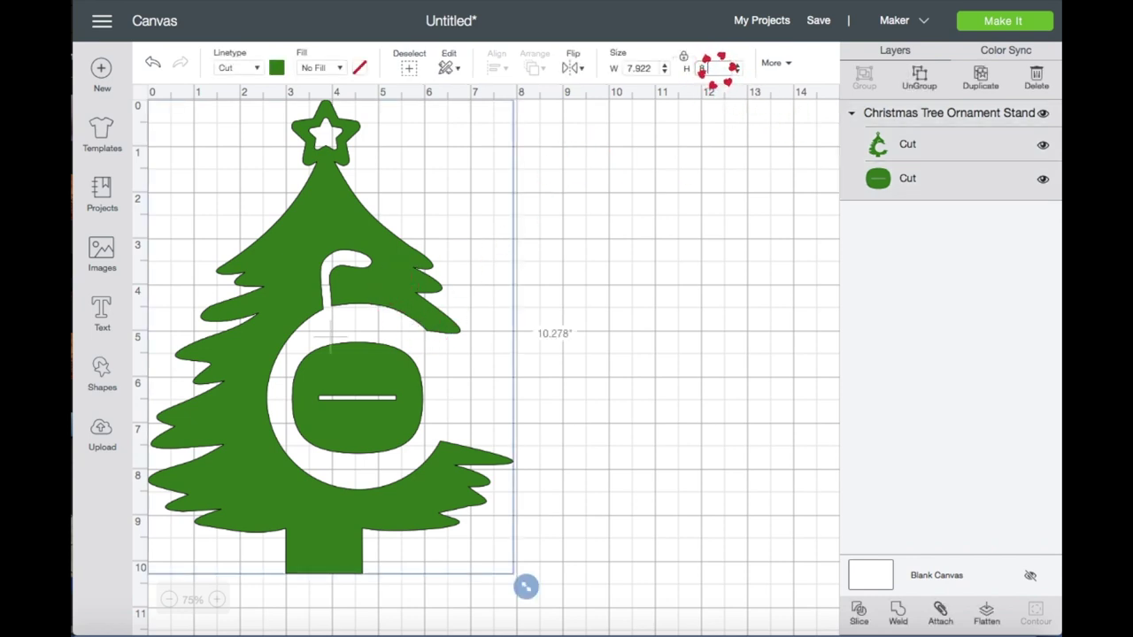
key(Return)
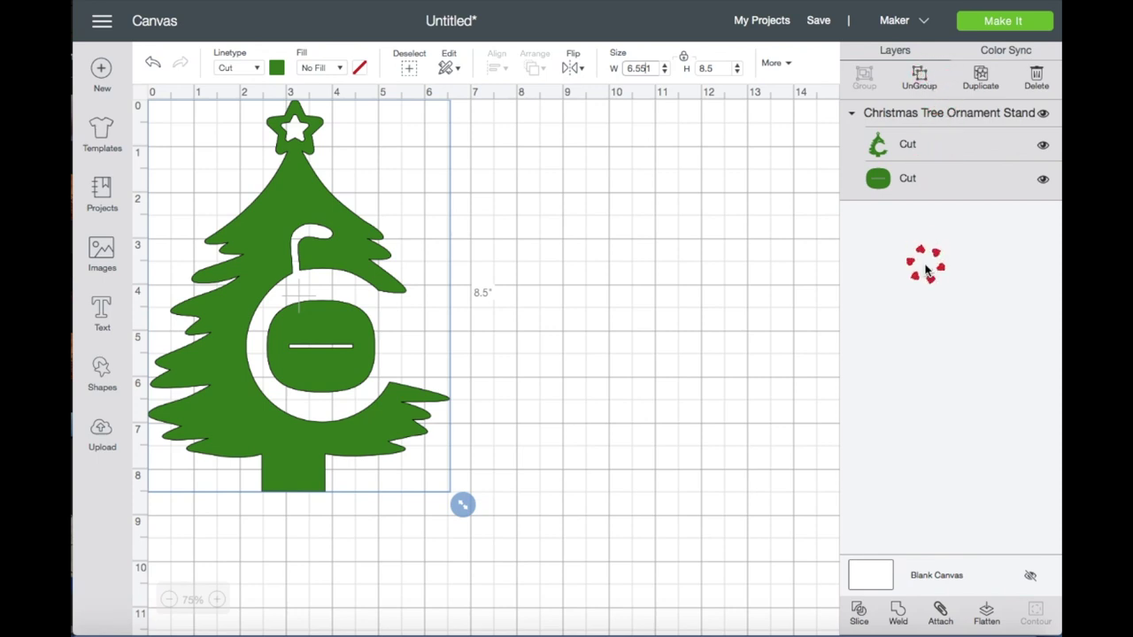
click(1014, 30)
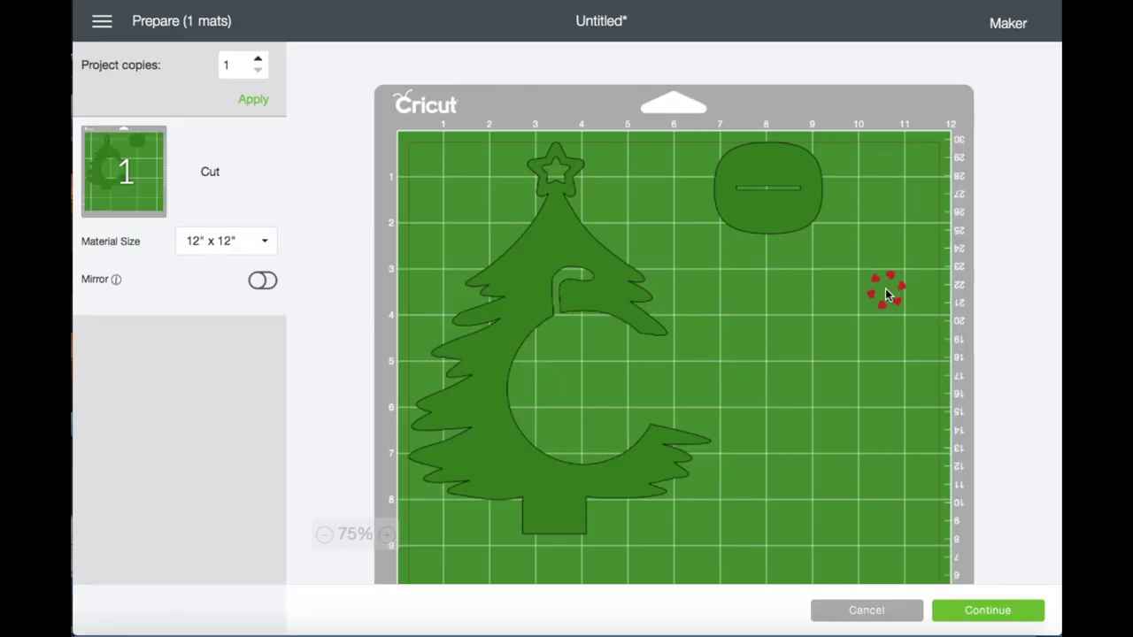
click(776, 205)
drag(777, 209, 593, 403)
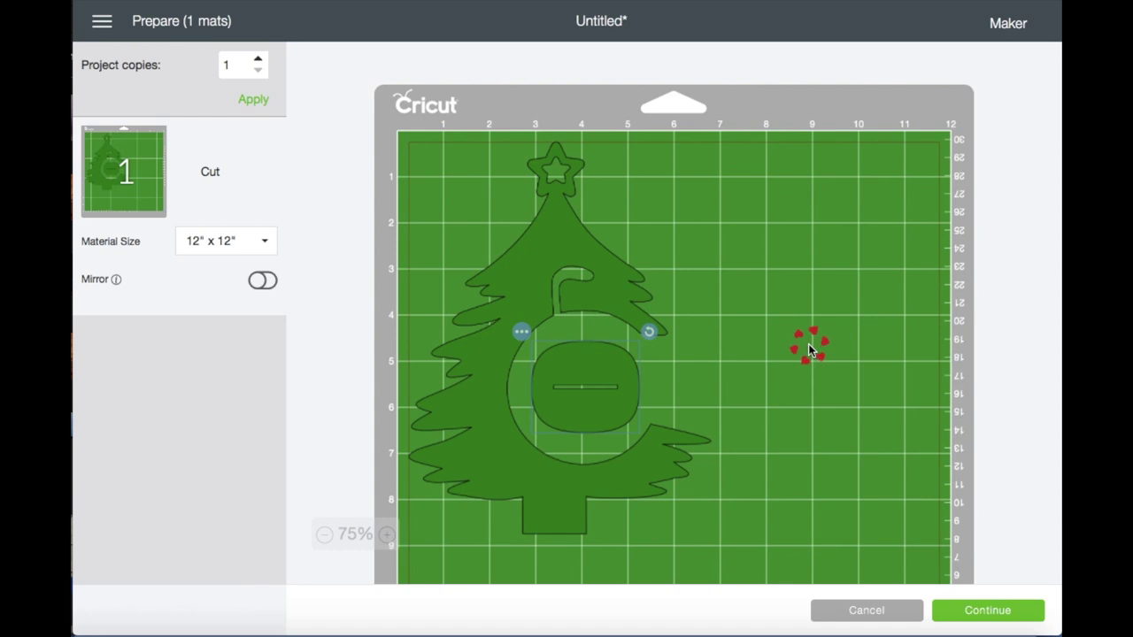
click(860, 612)
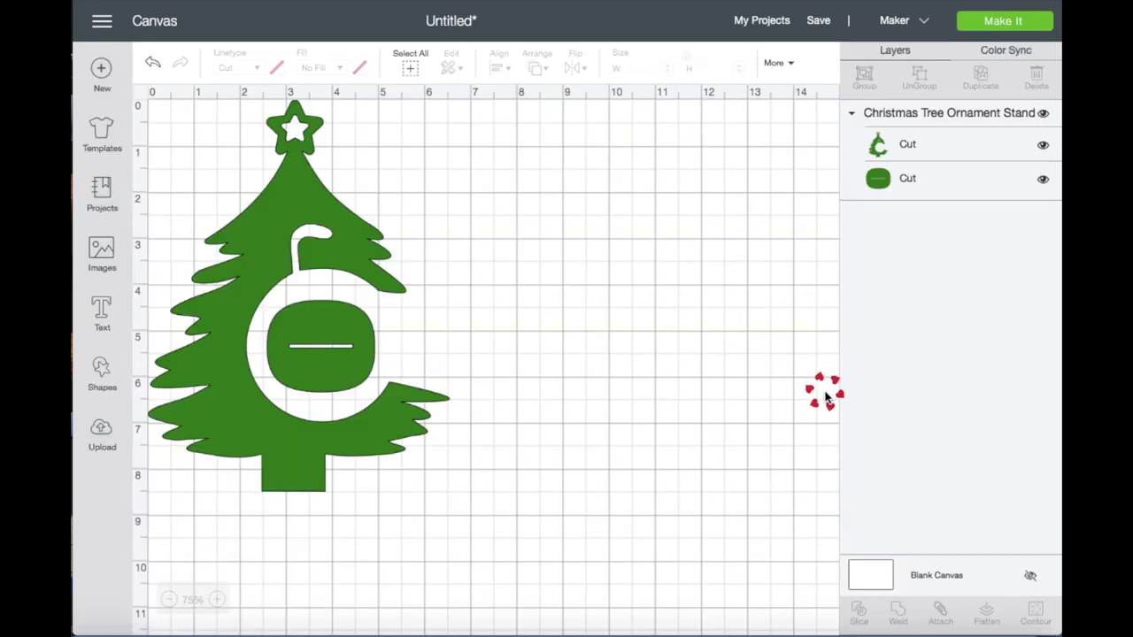
Step: Attach the tree and ornament tag, then preview and nudge them slightly on the cutting mat
click(337, 225)
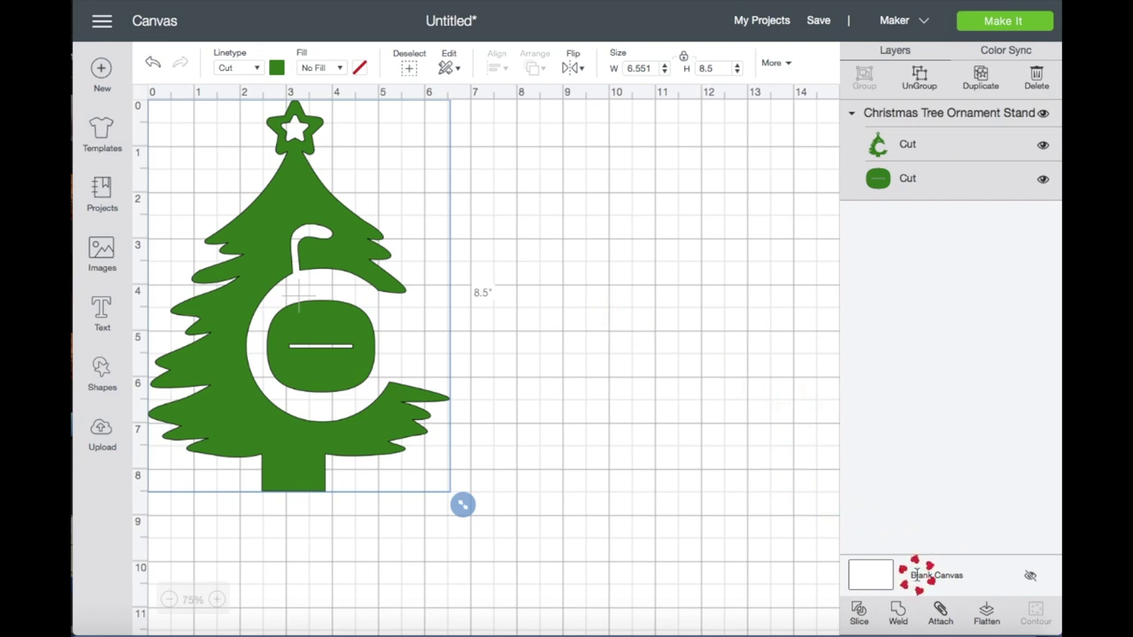
click(944, 620)
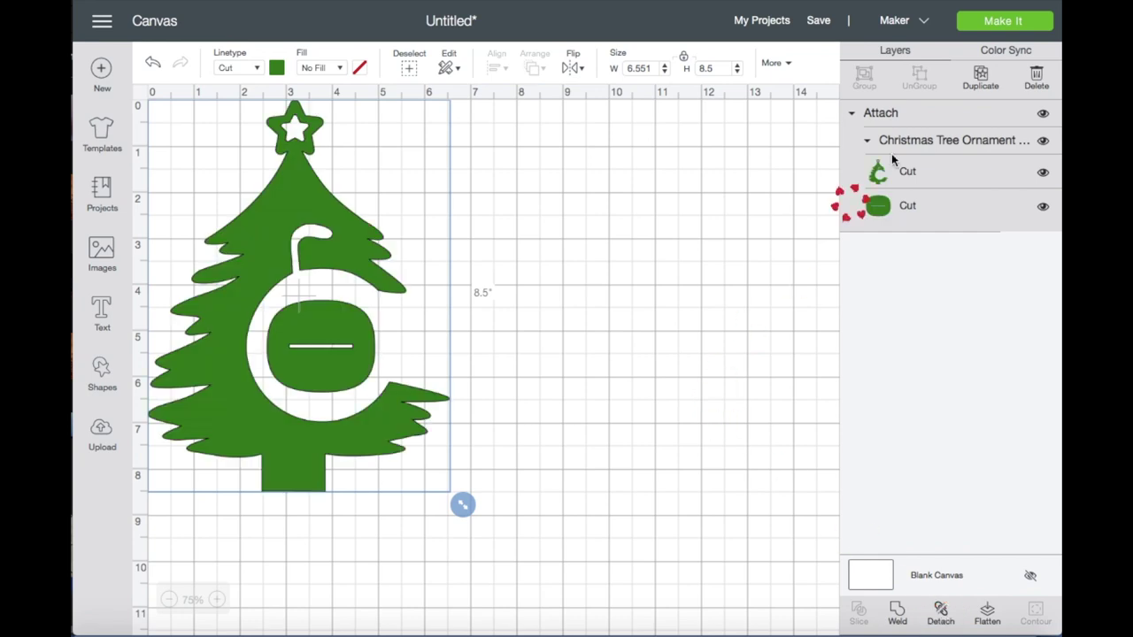
click(1010, 26)
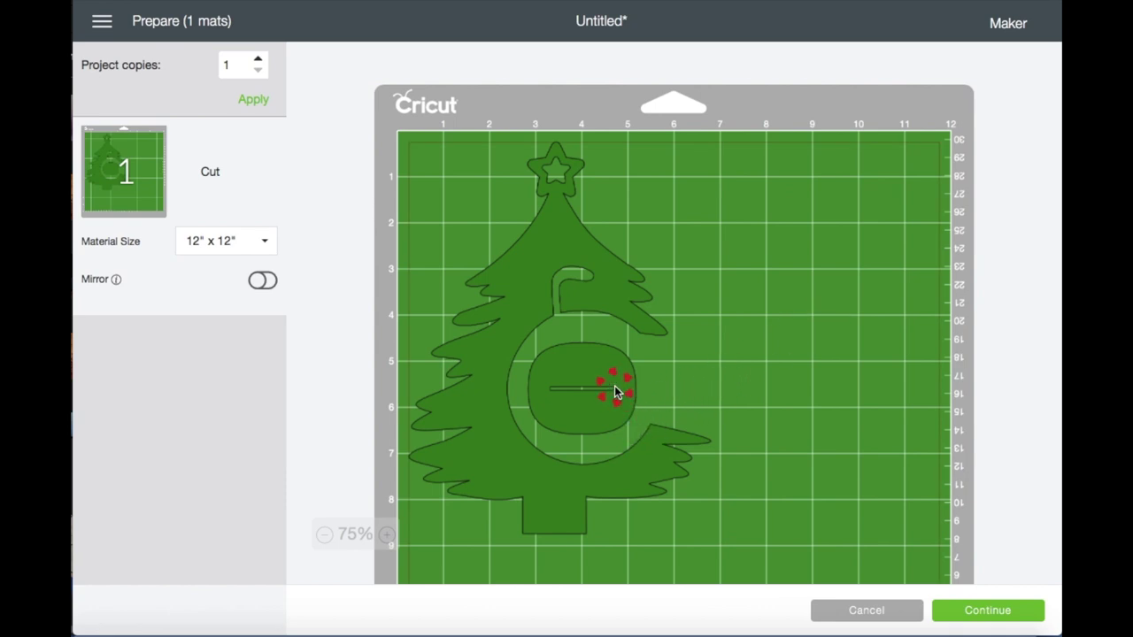
drag(617, 392, 626, 391)
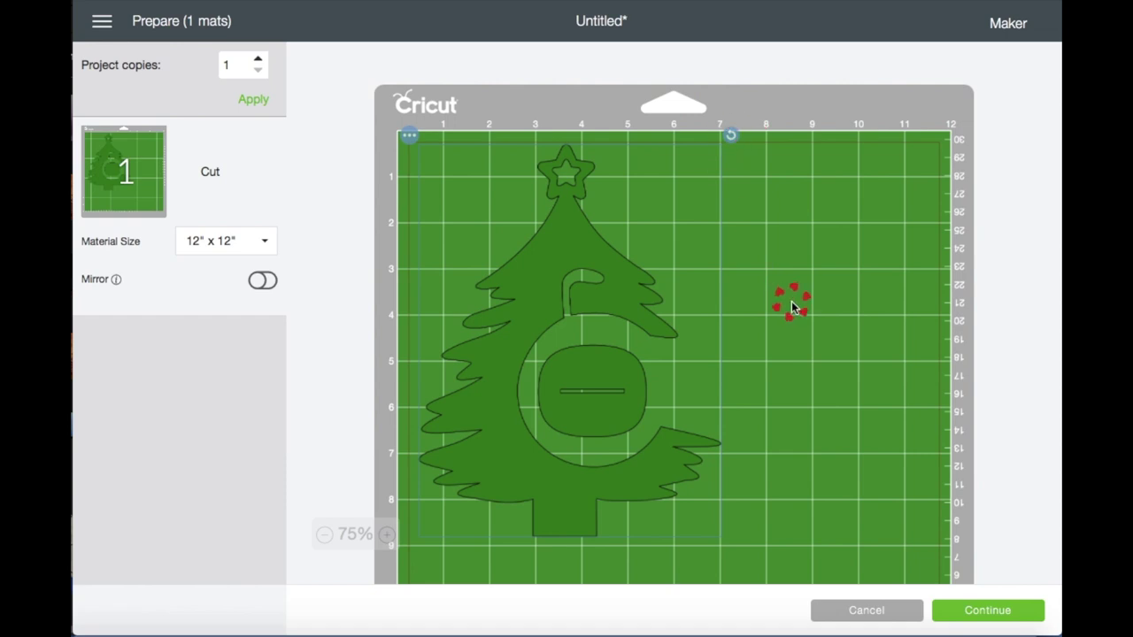
click(985, 611)
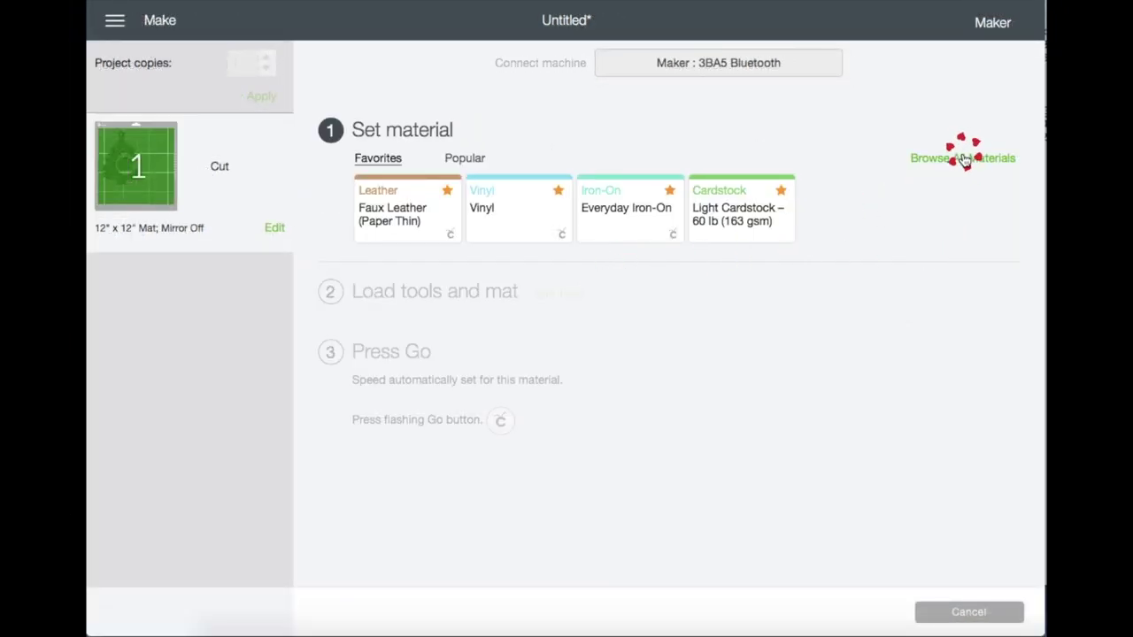
Step: Search the materials for 'chipboard' and choose Heavy Chipboard – 2.0 mm
click(965, 160)
click(846, 102)
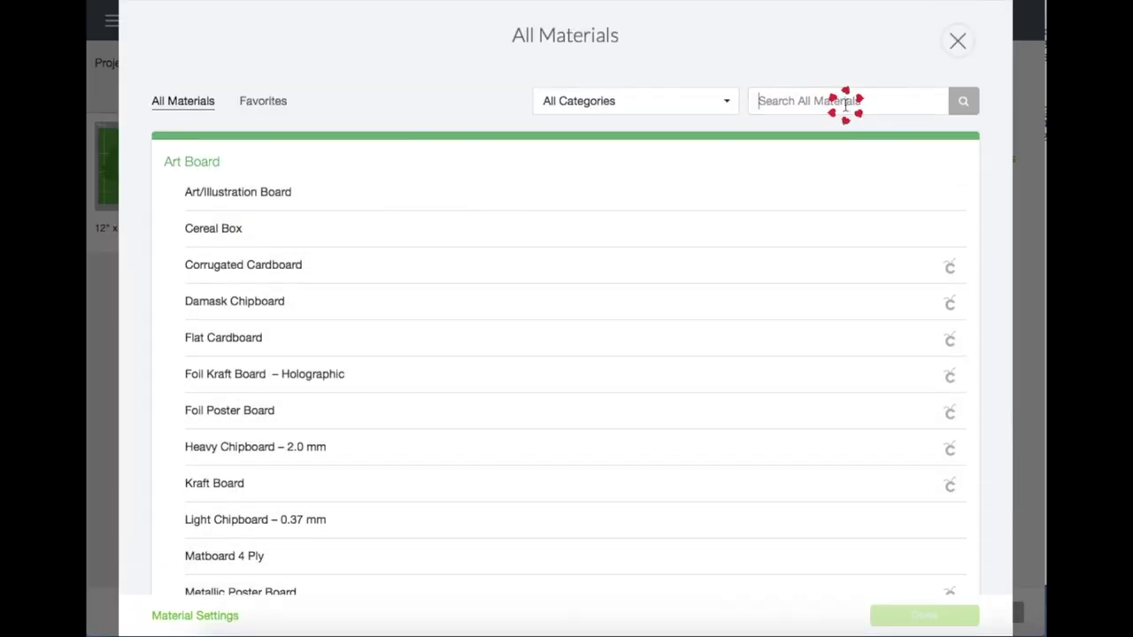
text(chipboa)
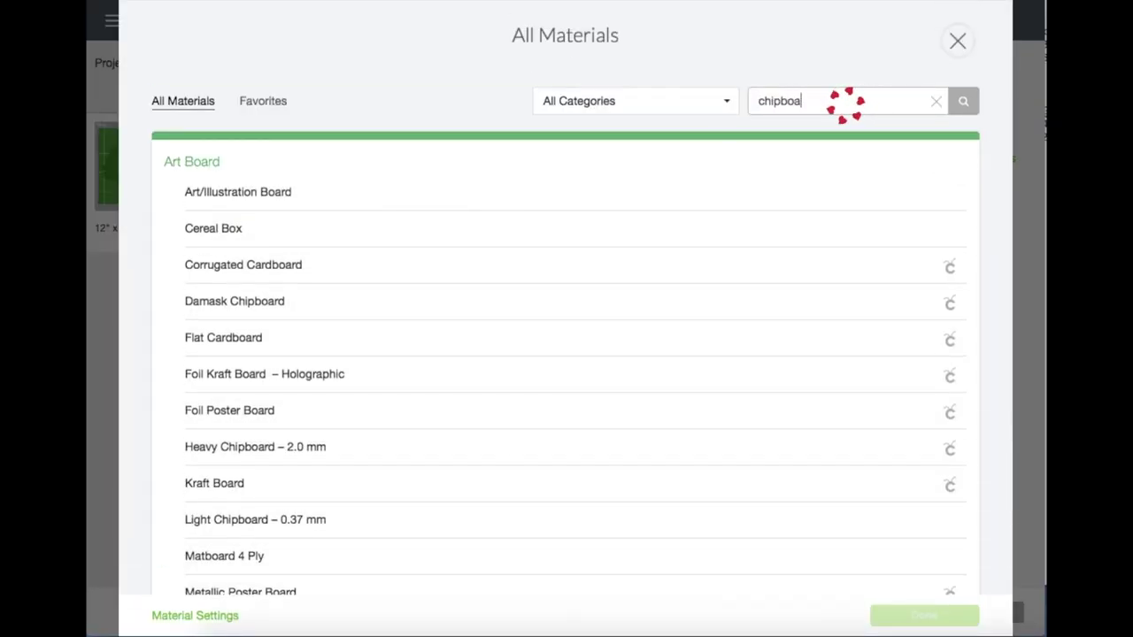
text(rd)
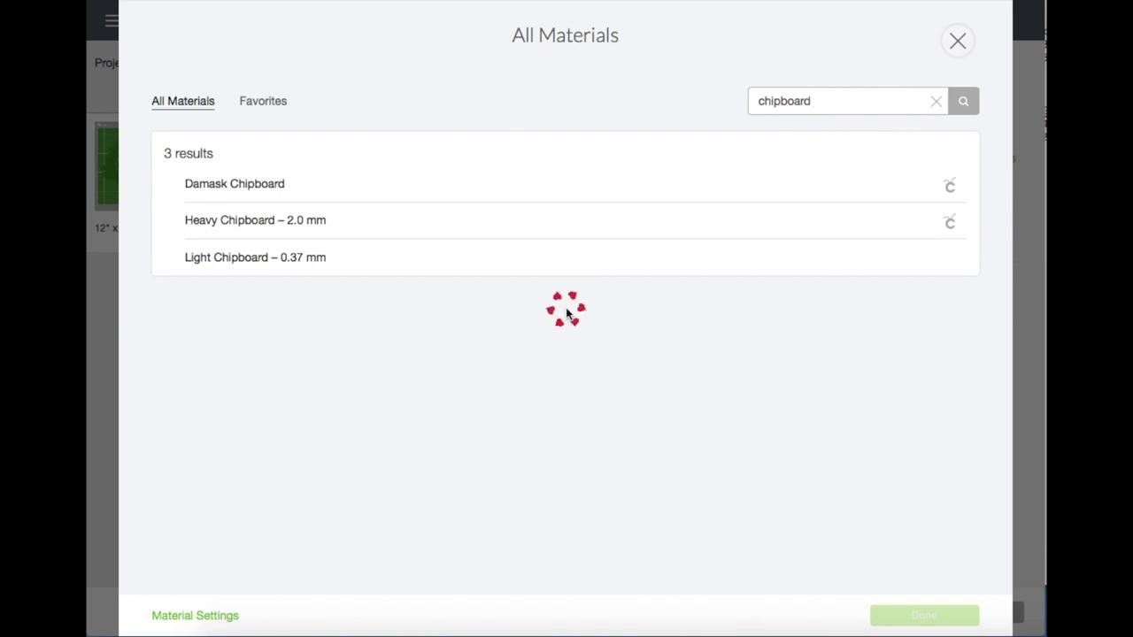
click(288, 220)
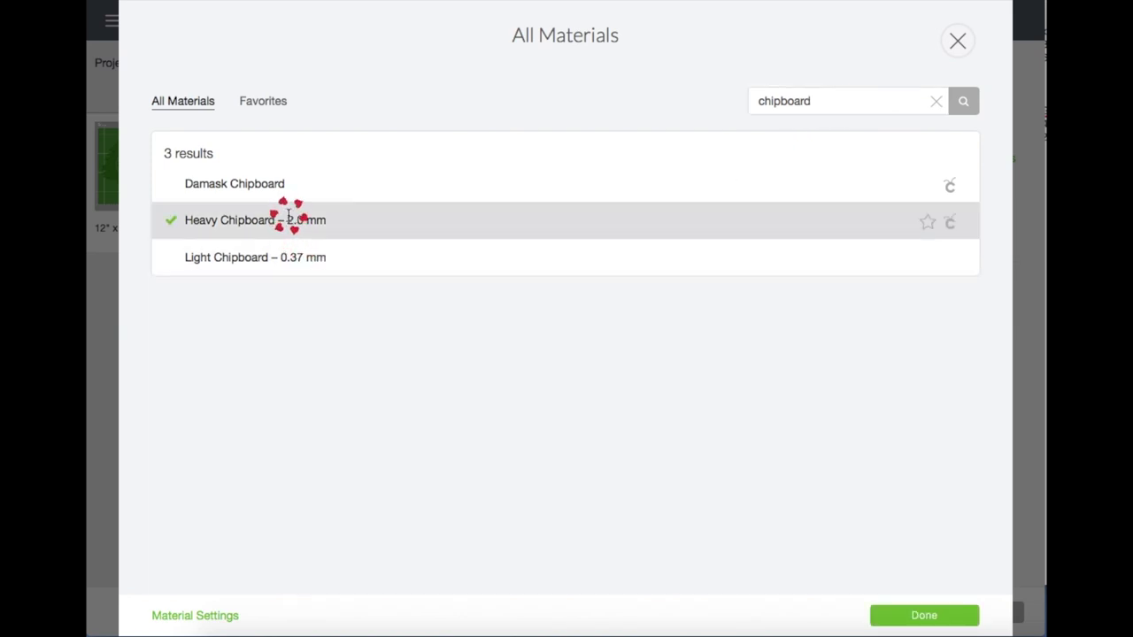
click(926, 615)
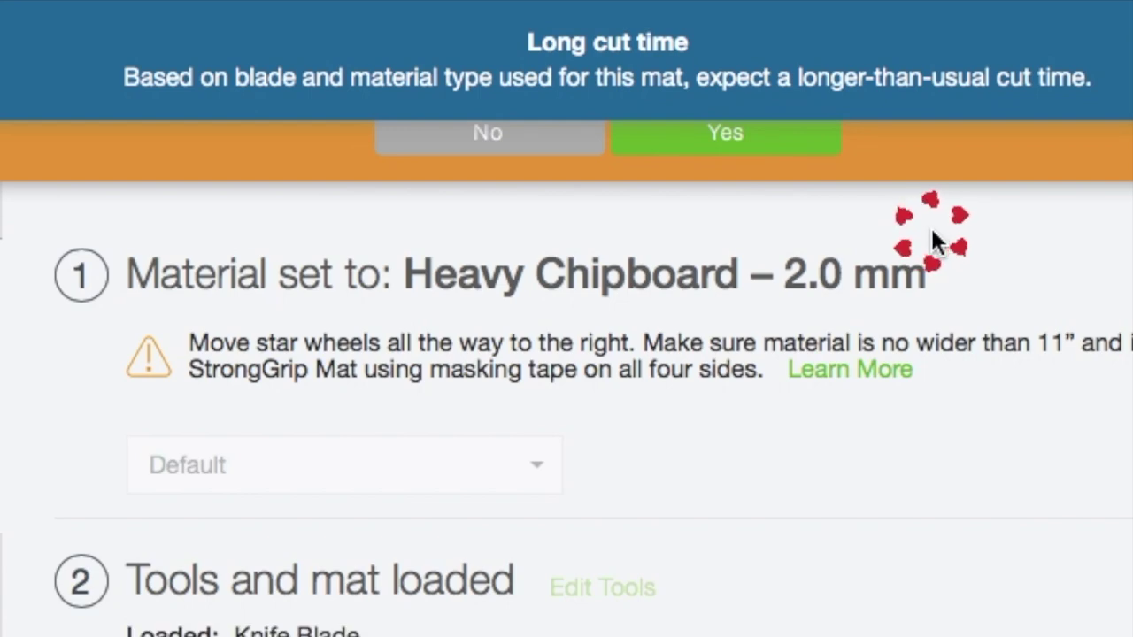
Step: Decline the Knife Blade calibration prompt
click(519, 137)
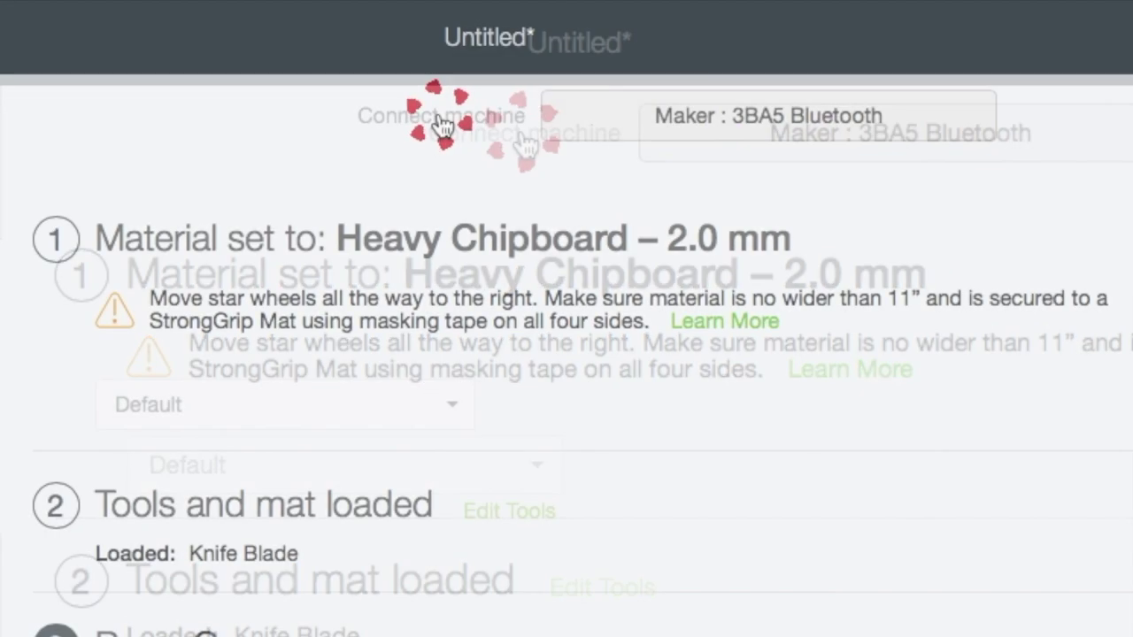